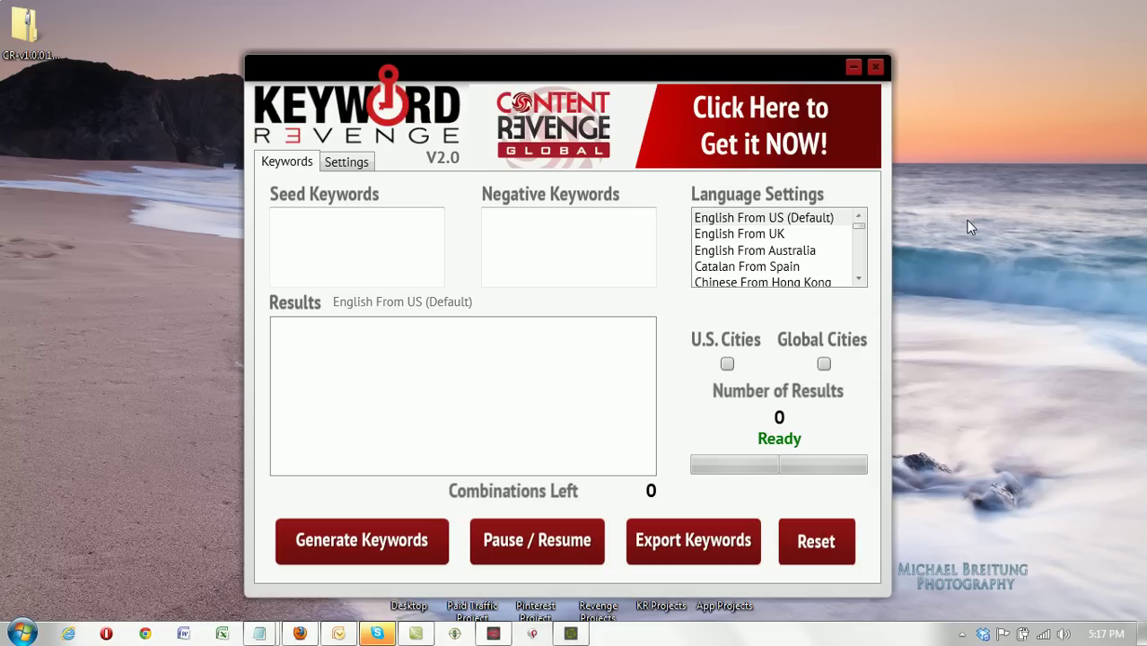
Enter 'recettes' in the Seed Keywords box
left_click(396, 241)
type("recettes")
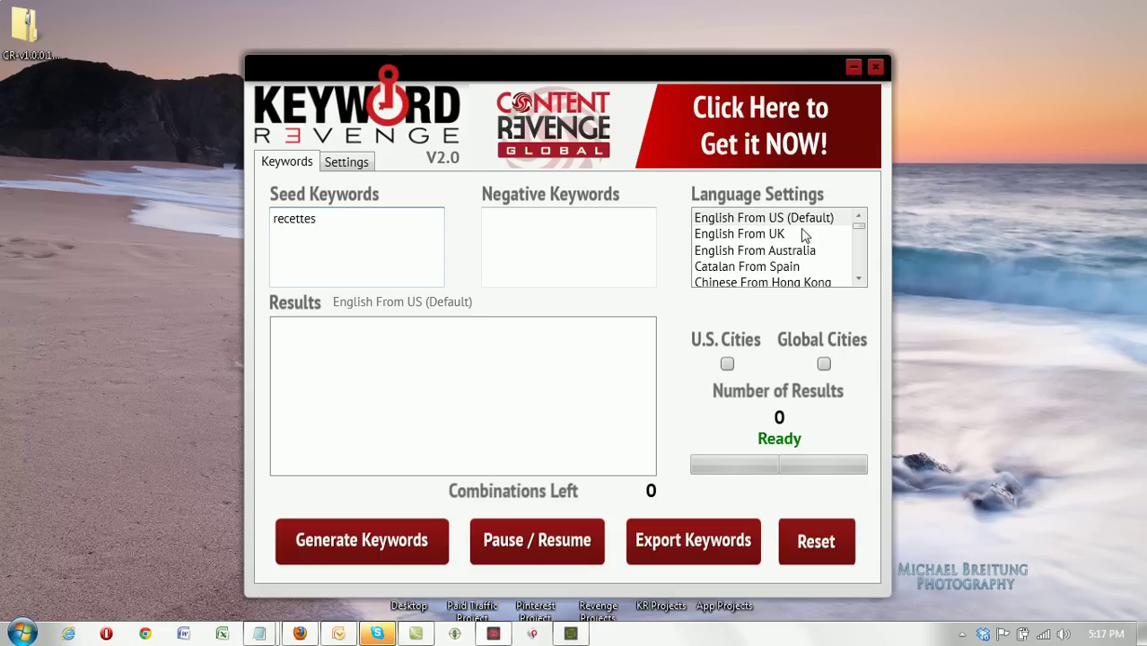
Choose French From France in the Language Settings list, then select the negative keywords field
left_click(859, 280)
double_click(858, 280)
double_click(859, 280)
double_click(859, 280)
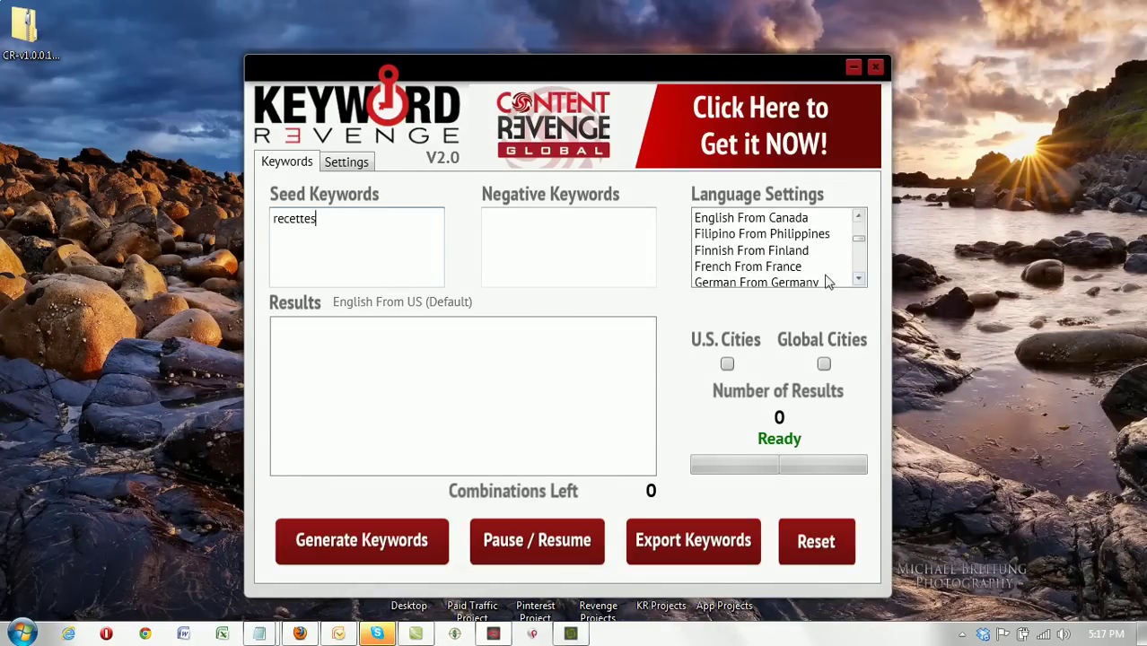
left_click(770, 266)
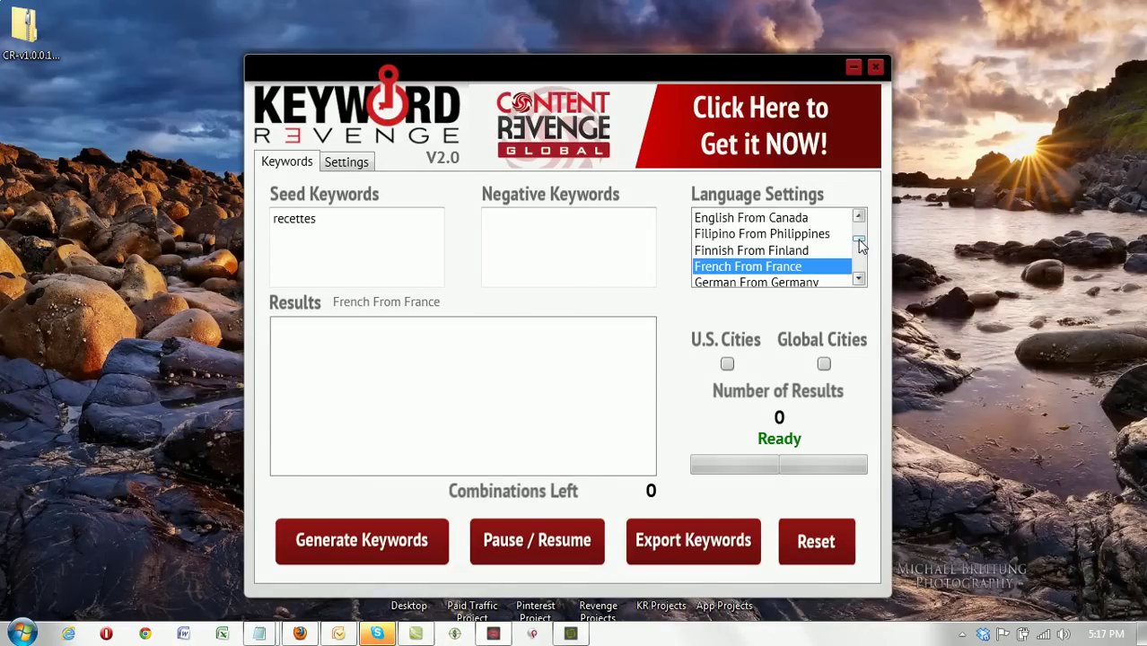
left_click_drag(858, 239, 860, 245)
mouse_move(859, 244)
left_mouse_down()
mouse_move(859, 276)
mouse_move(860, 223)
left_mouse_up()
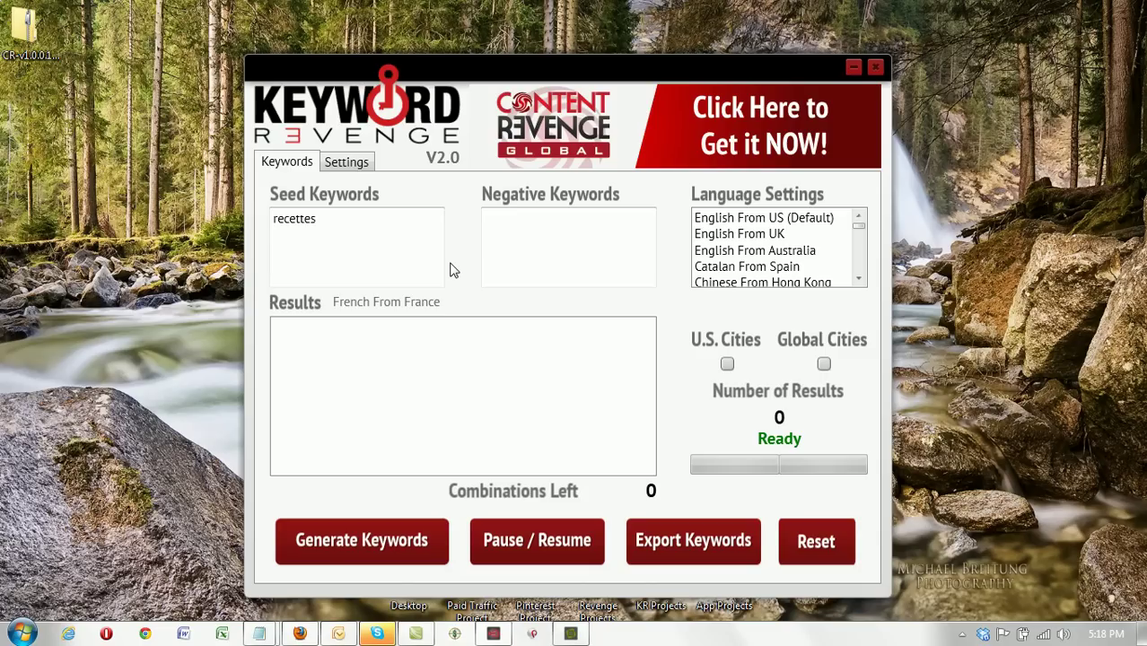
left_click(618, 236)
Generate French long-tail keyword suggestions for 'recettes'
left_click(345, 546)
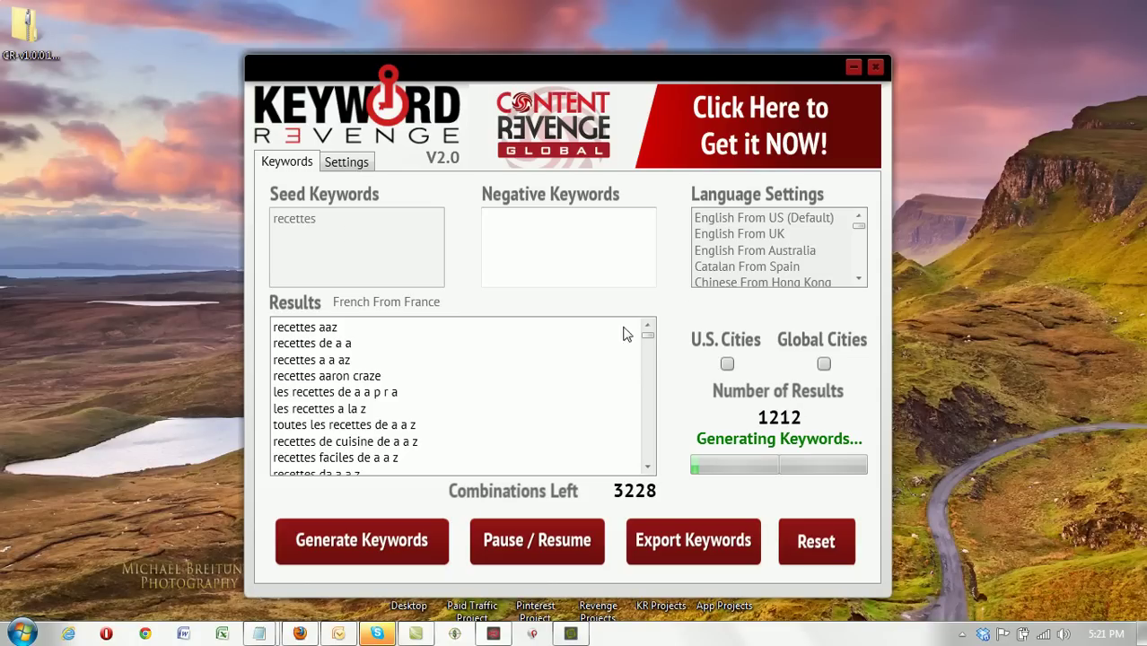
Scroll down the Results list as it grows to about 1419 French keywords
left_click_drag(650, 340, 650, 404)
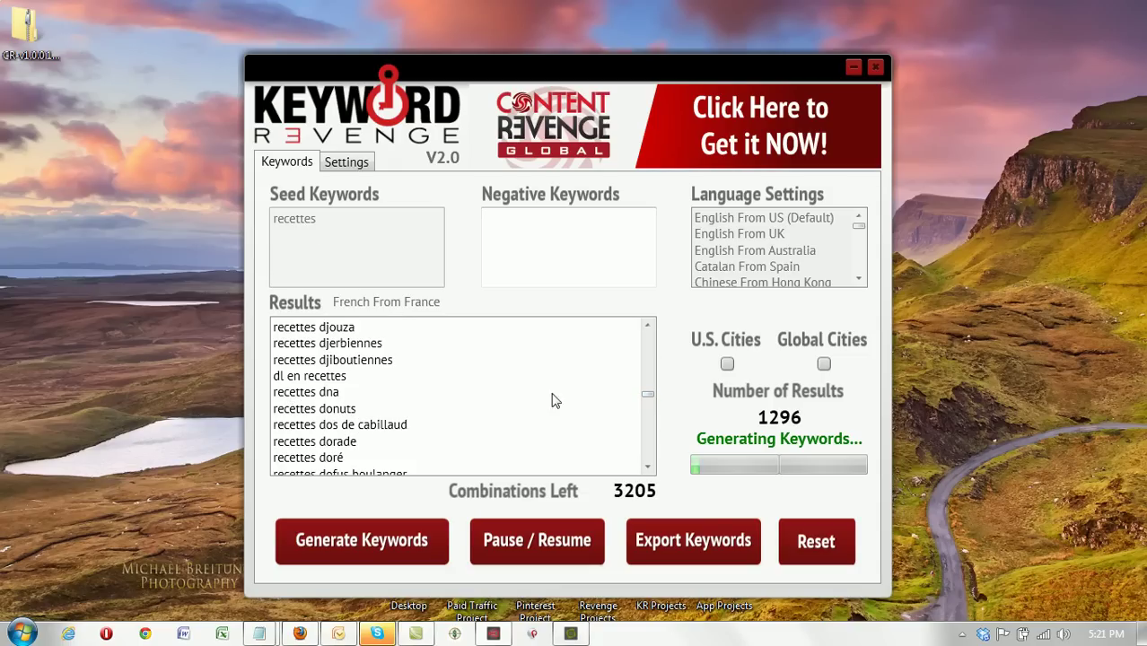
left_click_drag(647, 394, 648, 412)
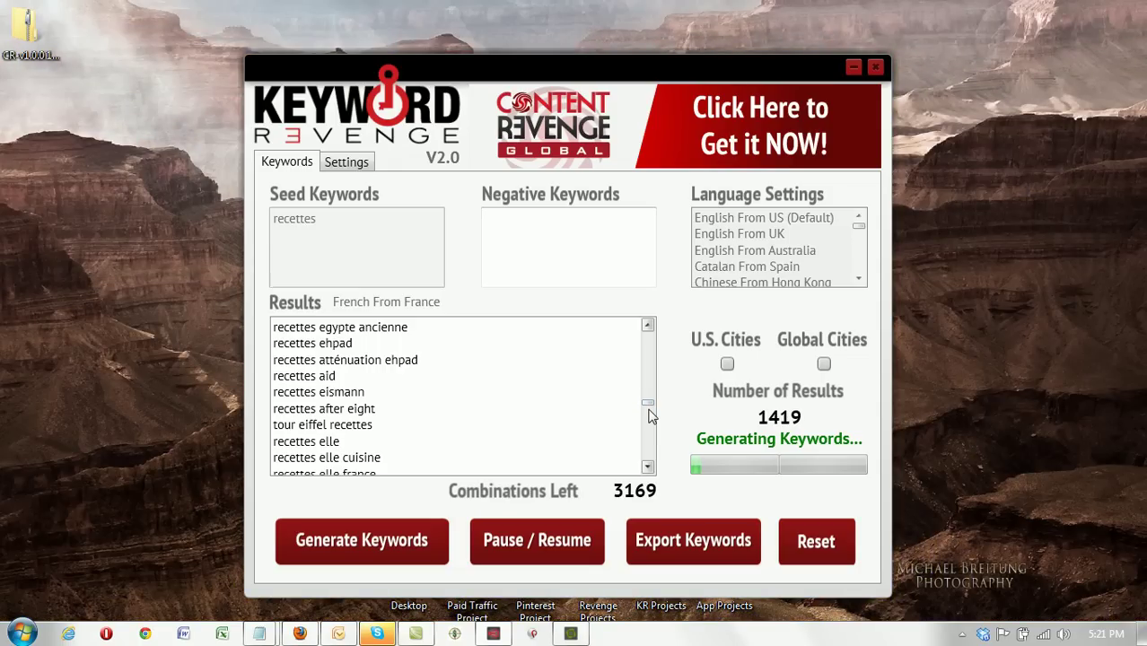
Pause generation with the results held at 1429 and 3167 combinations left
left_click(543, 534)
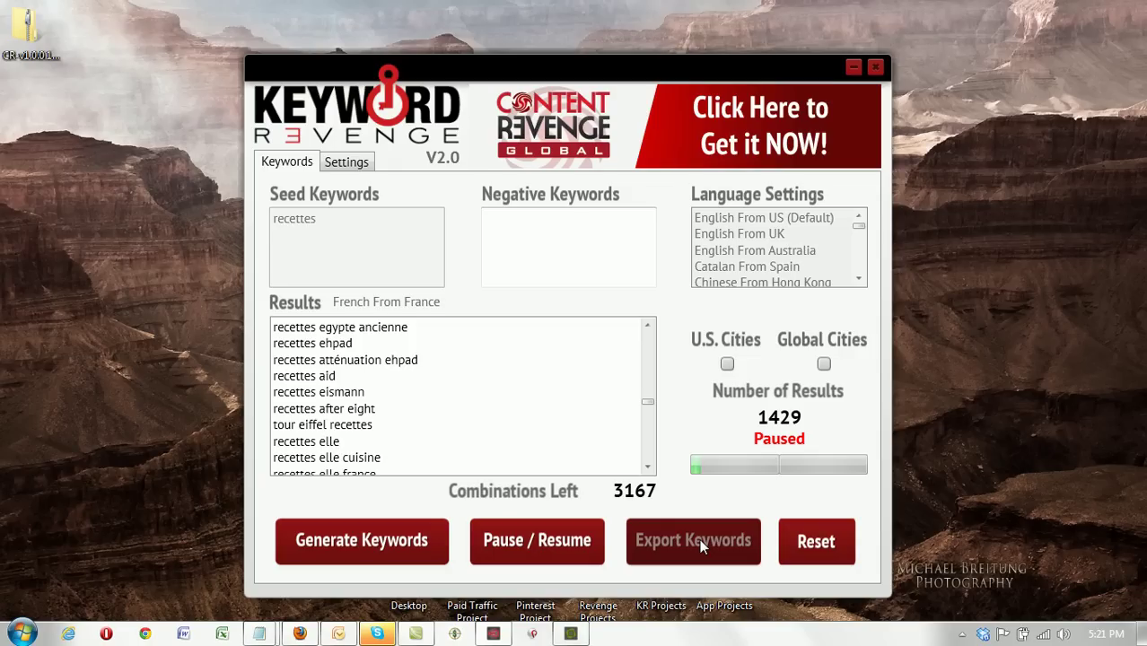
Use Pause / Resume again to try restarting generation from 1429 results
left_click(558, 543)
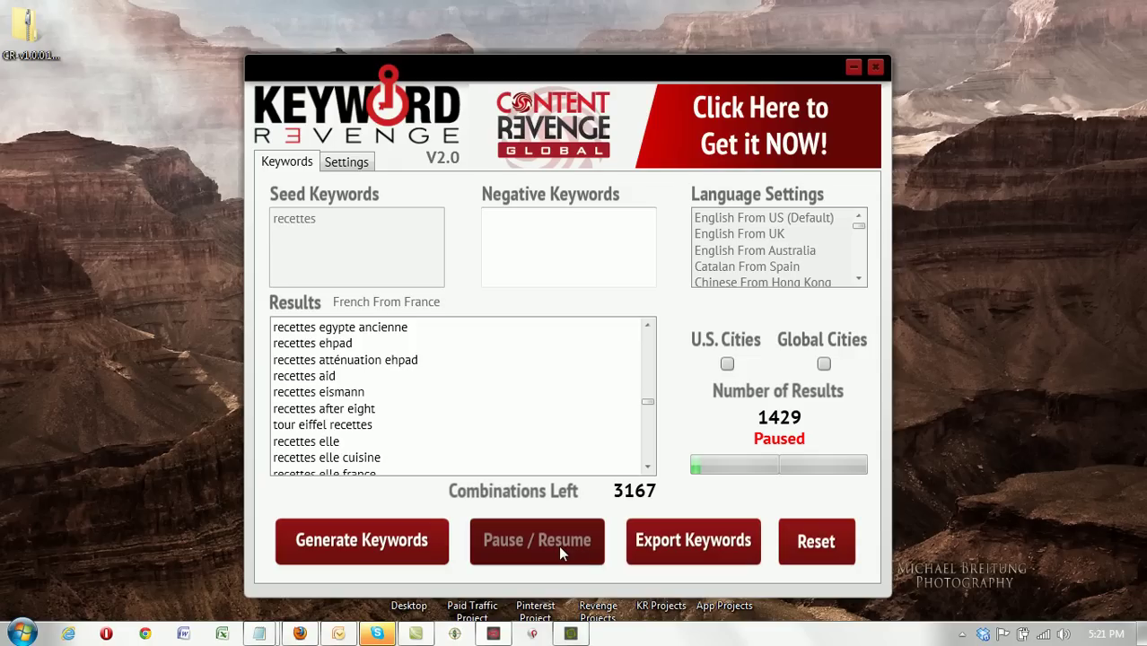